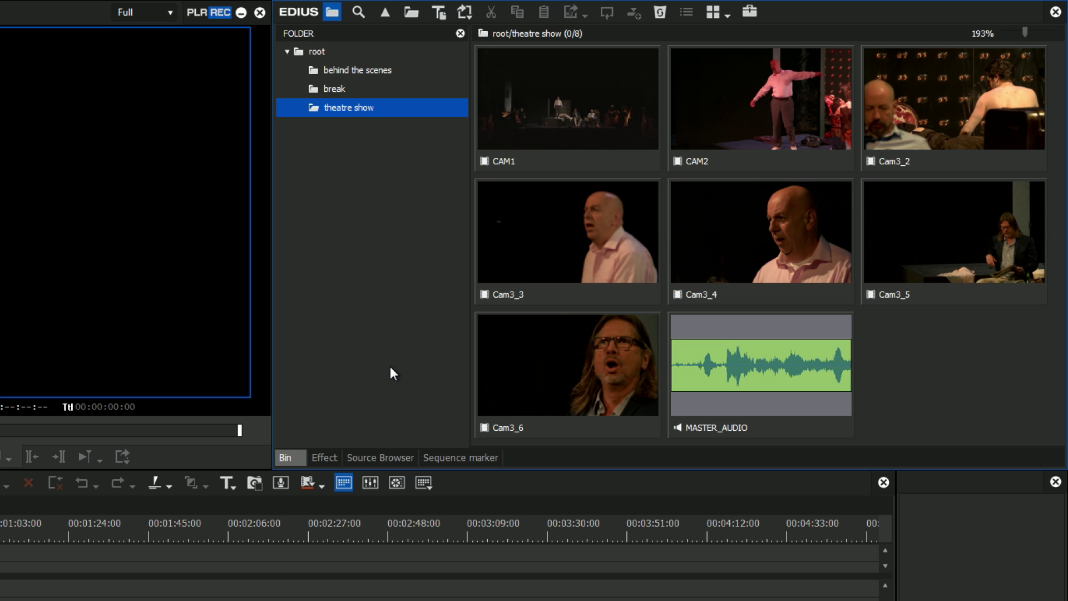
- Multicam-sync all eight clips from CAM1 to MASTER_AUDIO by Audio into a new sequence named Multicam1 with stereo audio channels
click(528, 118)
shift+click(716, 366)
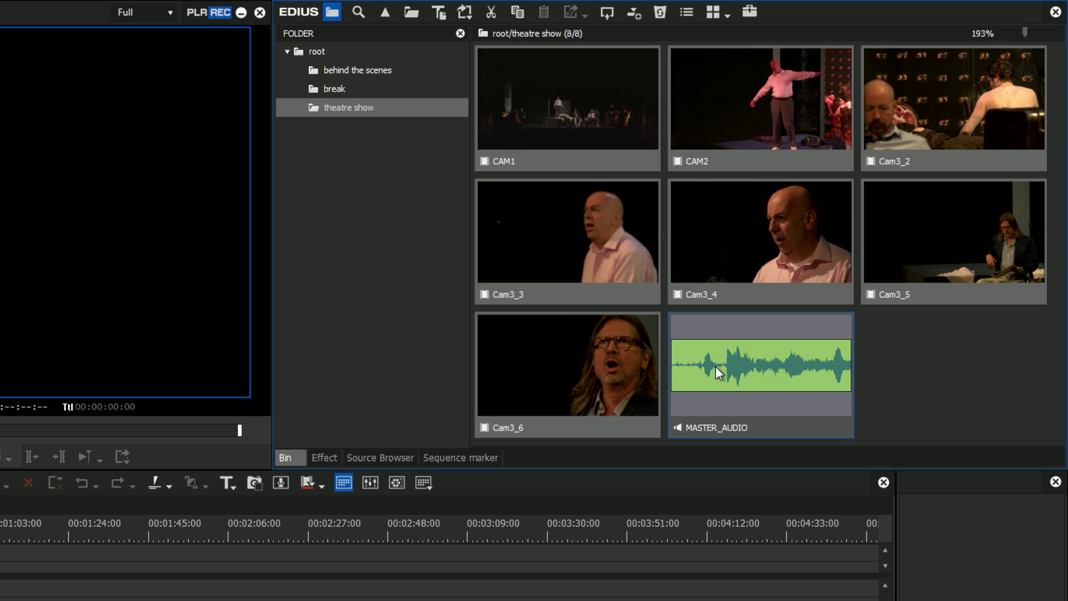
right_click(581, 126)
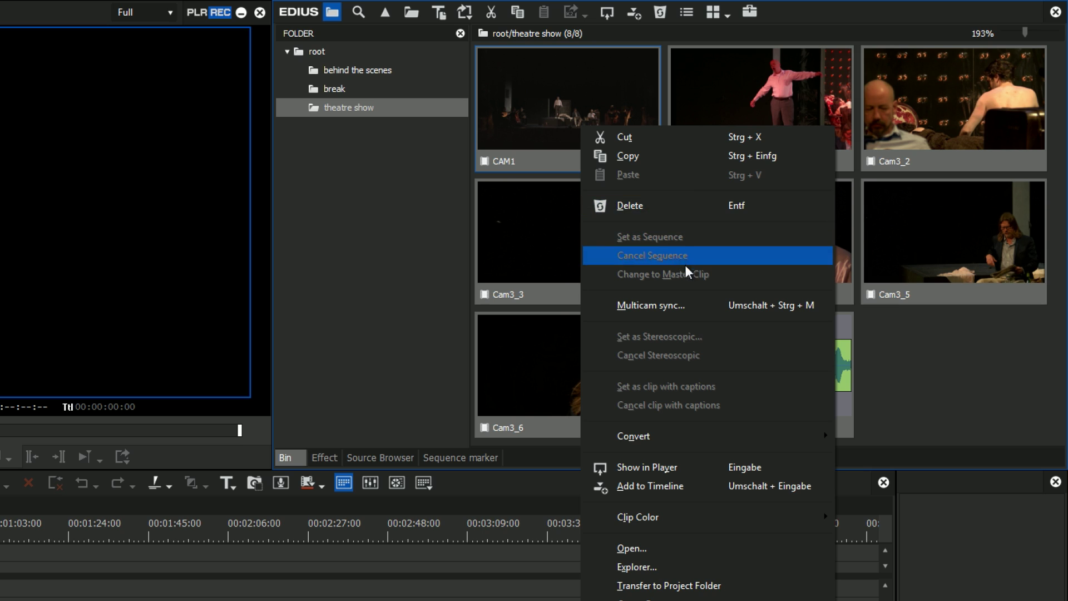
click(695, 304)
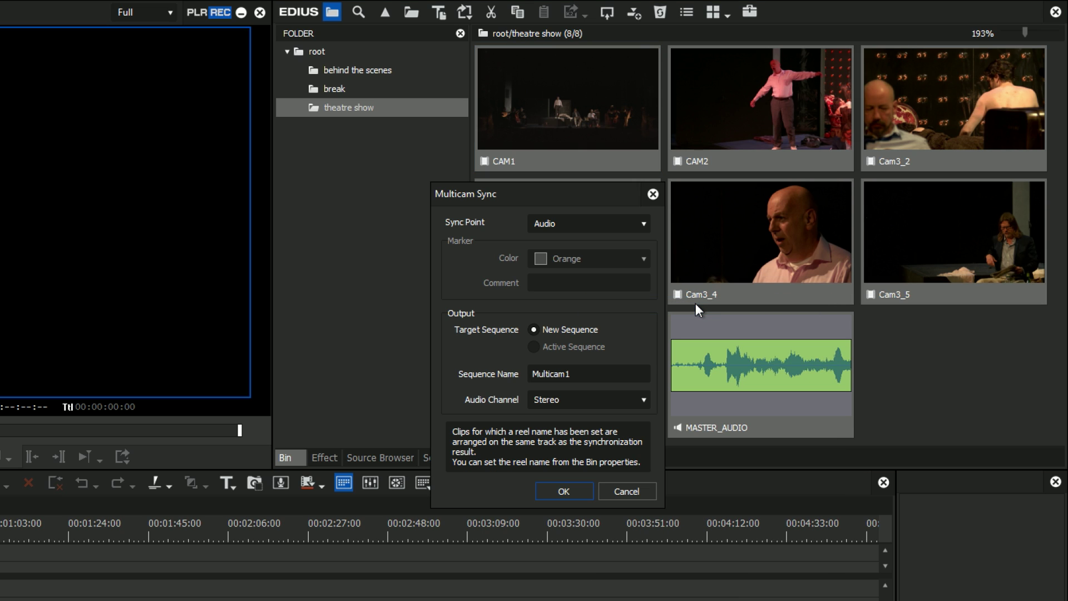
click(643, 225)
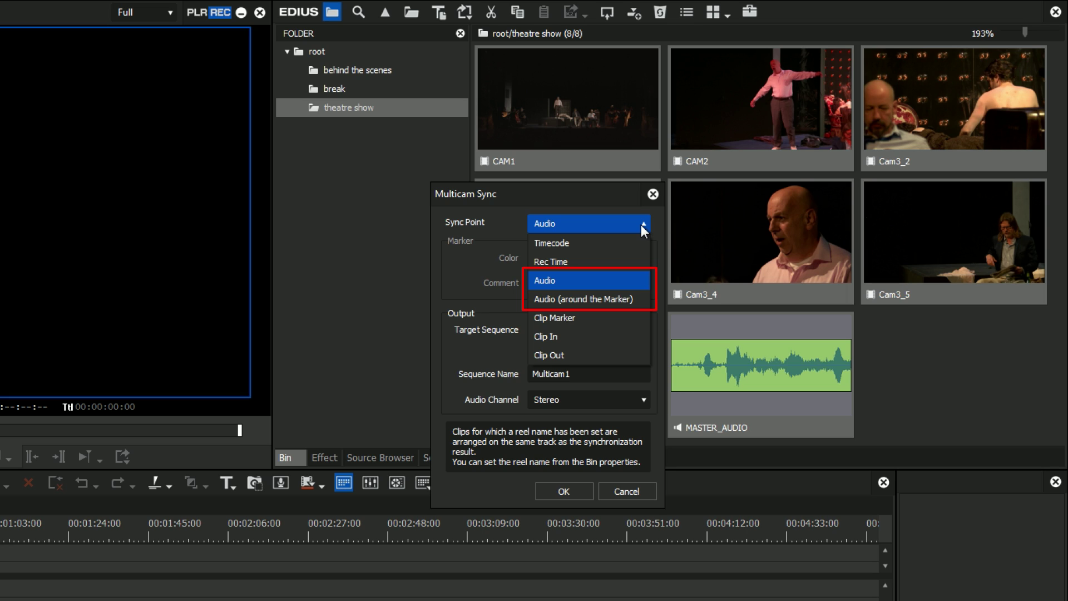
click(641, 225)
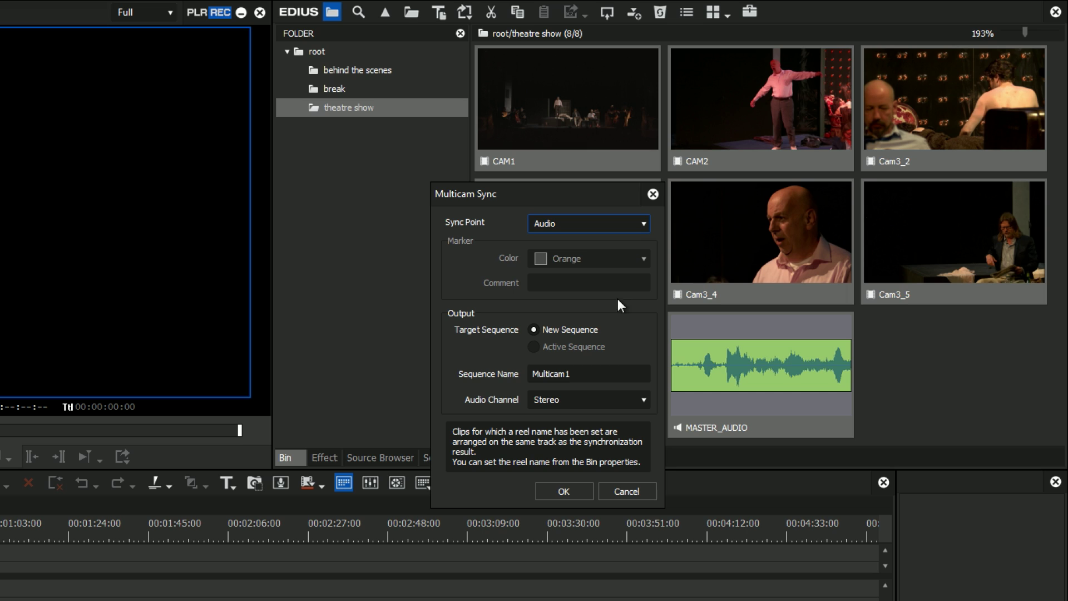
click(585, 499)
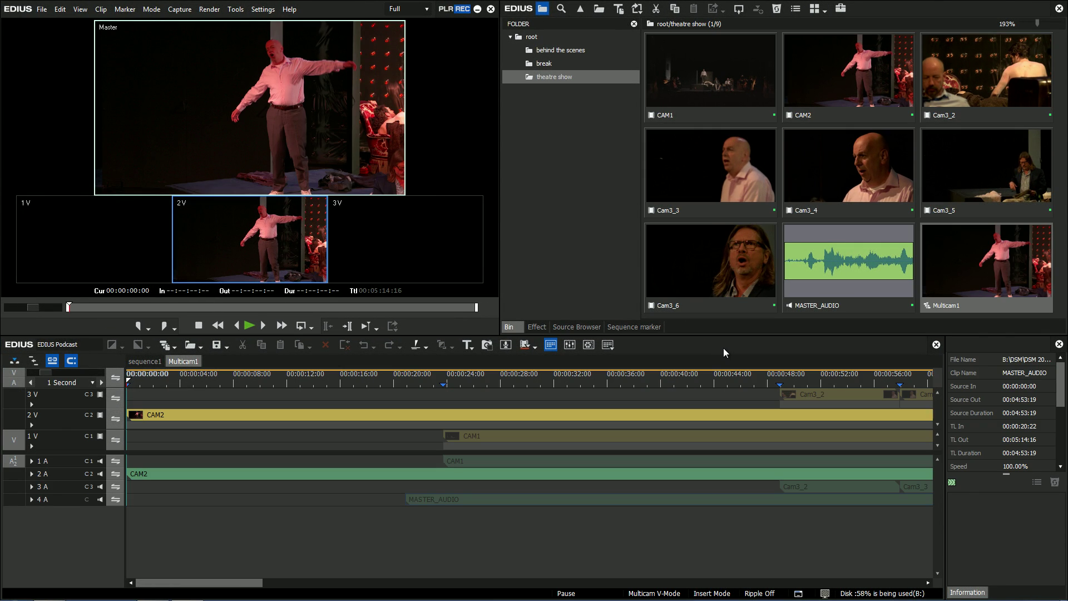
click(813, 380)
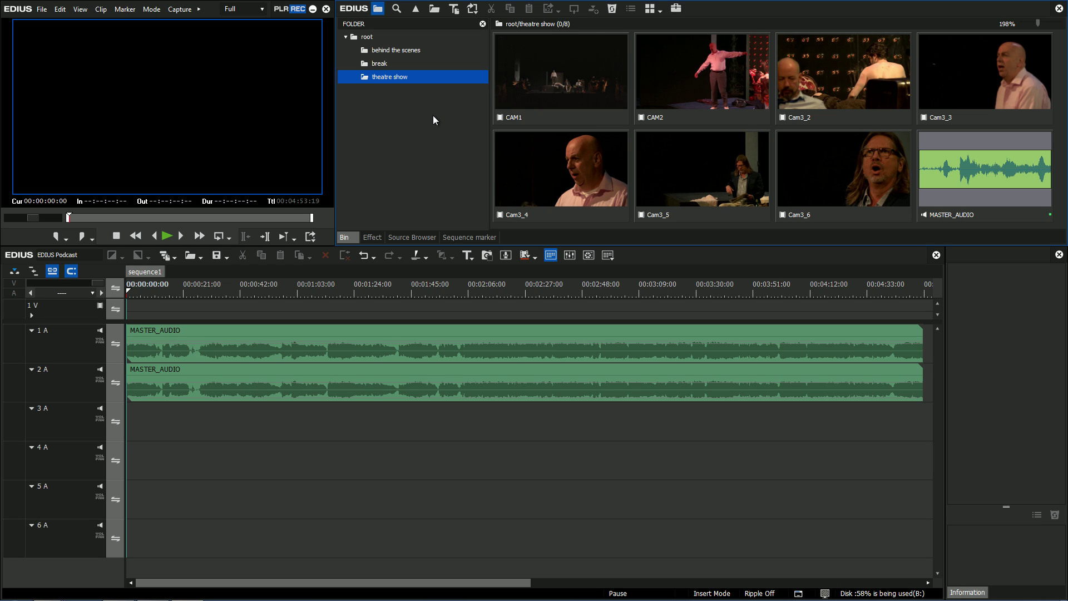
- Multicam-sync CAM1 and CAM2 by Audio, with the active sequence as the target
click(554, 86)
ctrl+click(693, 82)
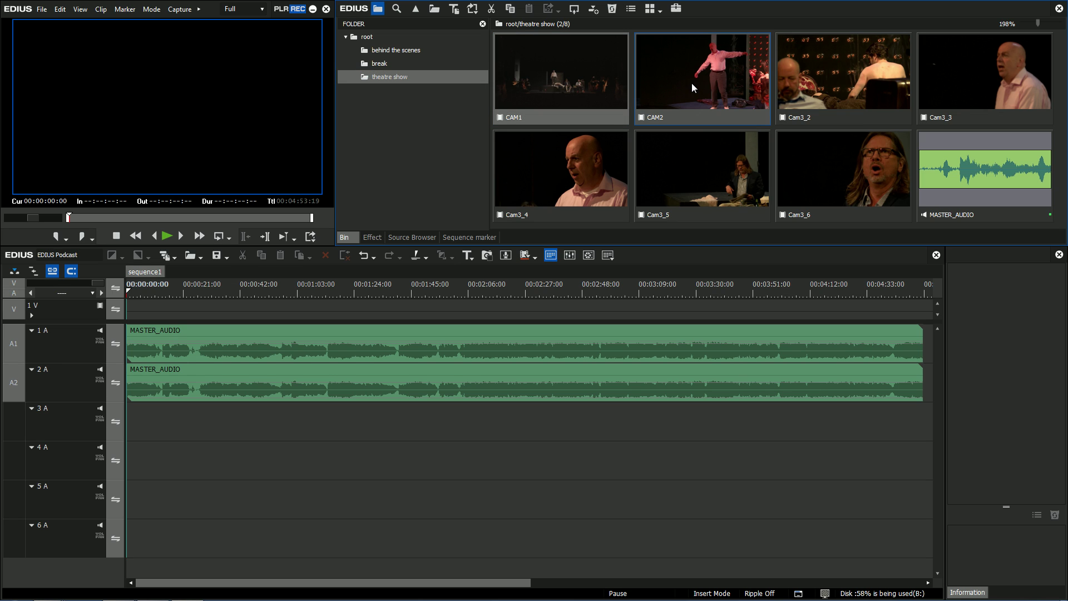
right_click(692, 83)
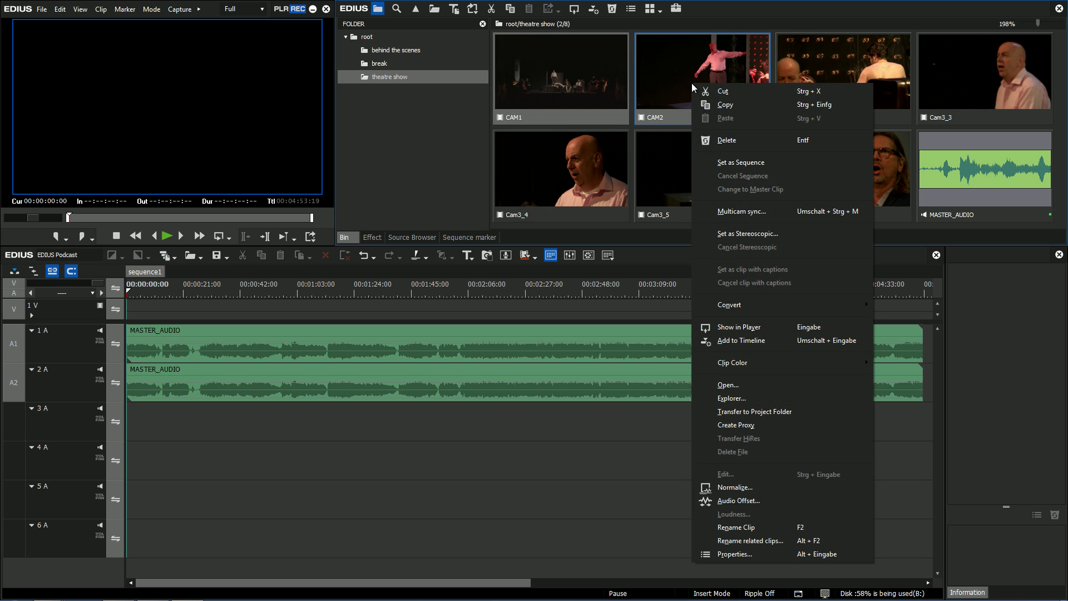
click(756, 211)
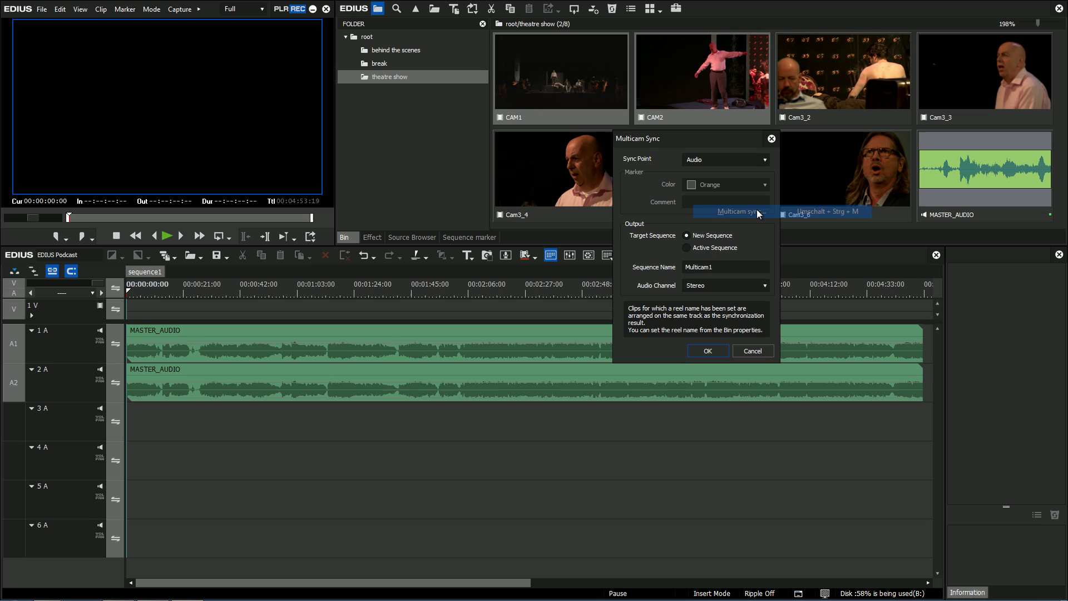
click(688, 248)
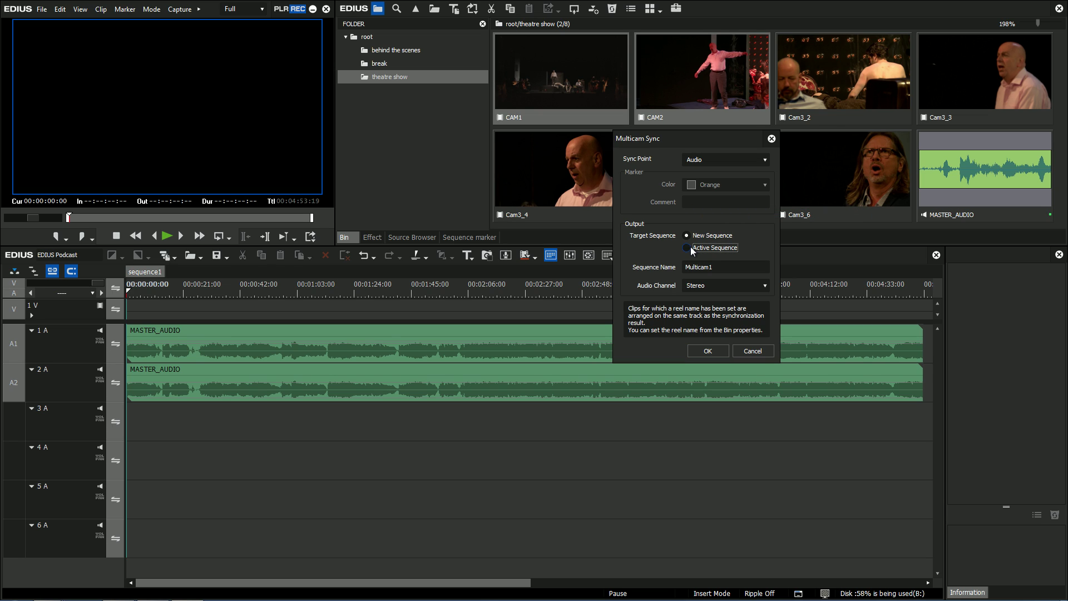
click(707, 352)
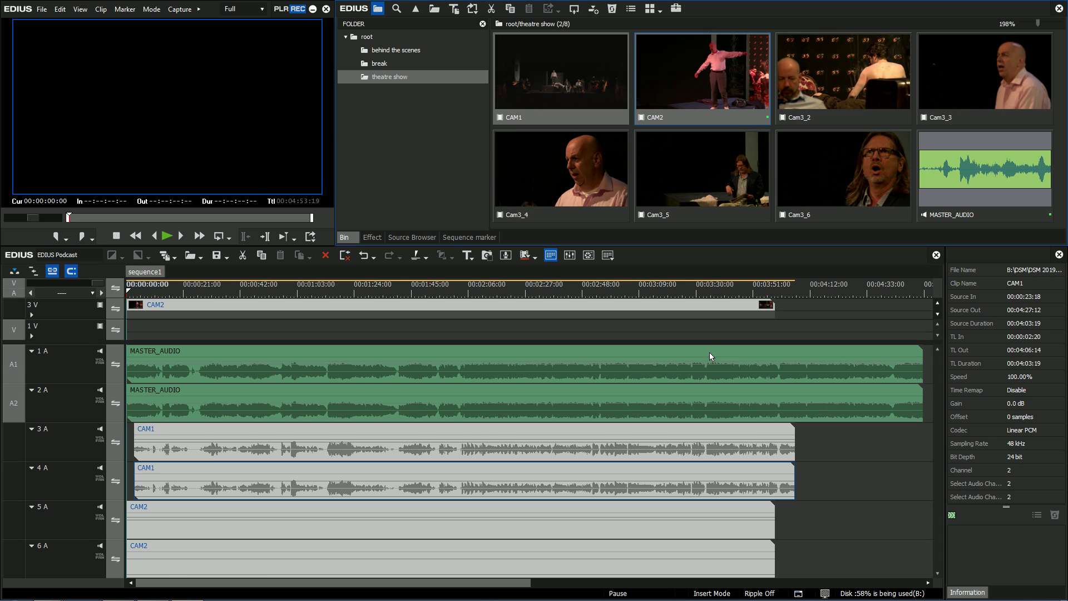
right_click(93, 325)
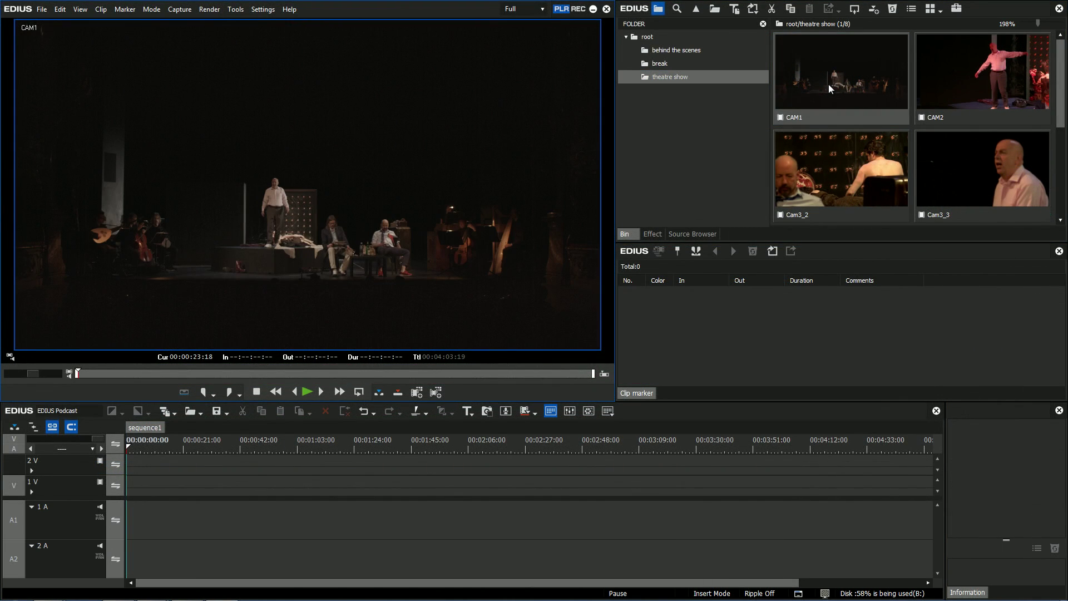
- Add a clip marker to CAM1 at 00:00:26:16 and give it the comment "Sync"
click(84, 373)
key(v)
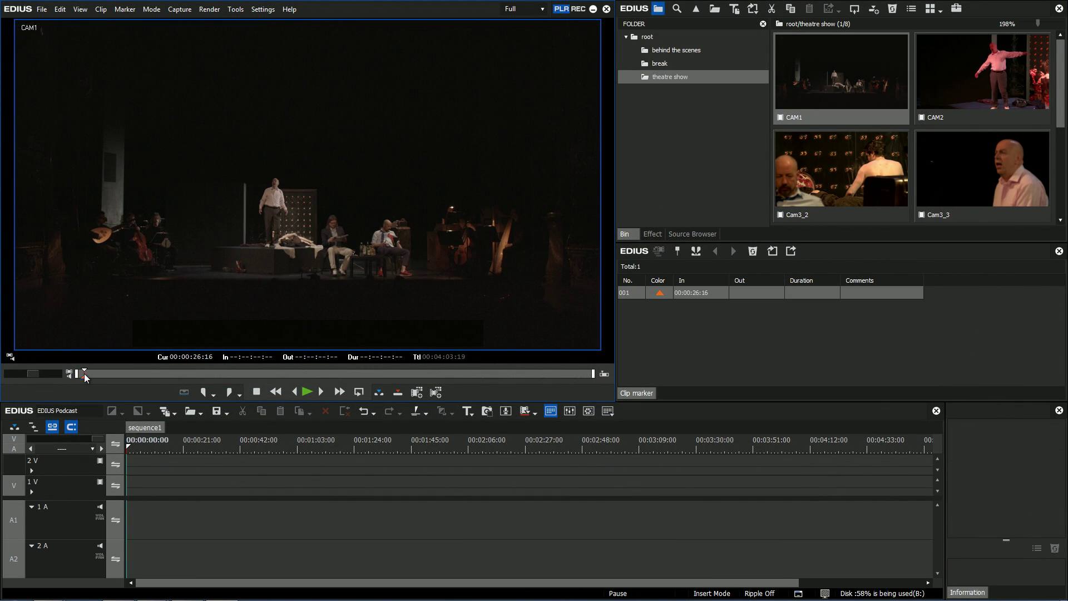
double_click(851, 292)
text(Sync)
key(Return)
- Open CAM2 in the player and add a clip marker at 00:00:24:06 with the comment "Sync"
double_click(974, 88)
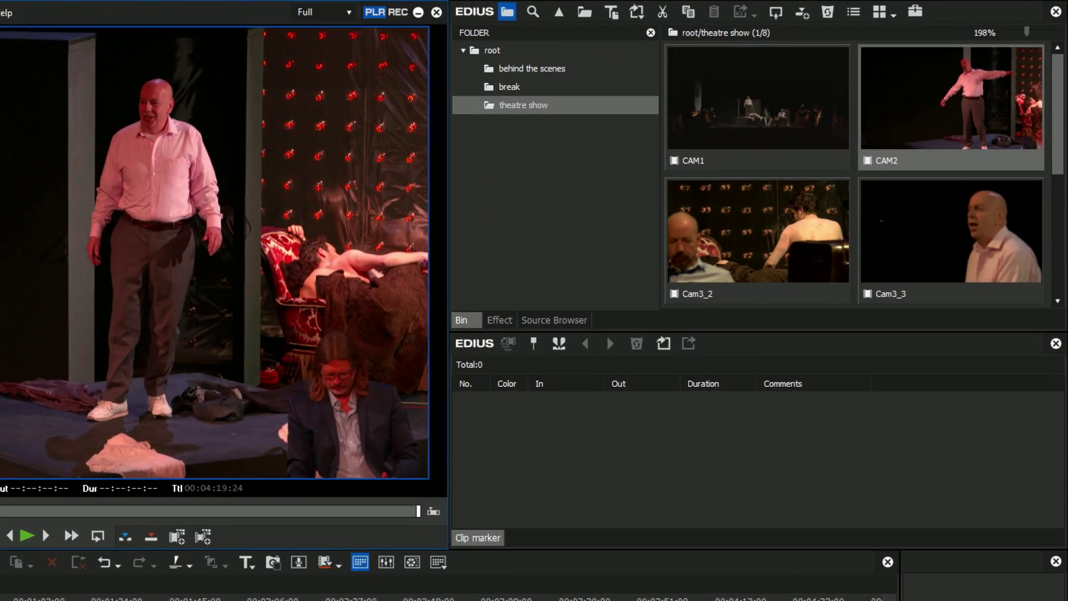
key(v)
double_click(777, 401)
text(Sync)
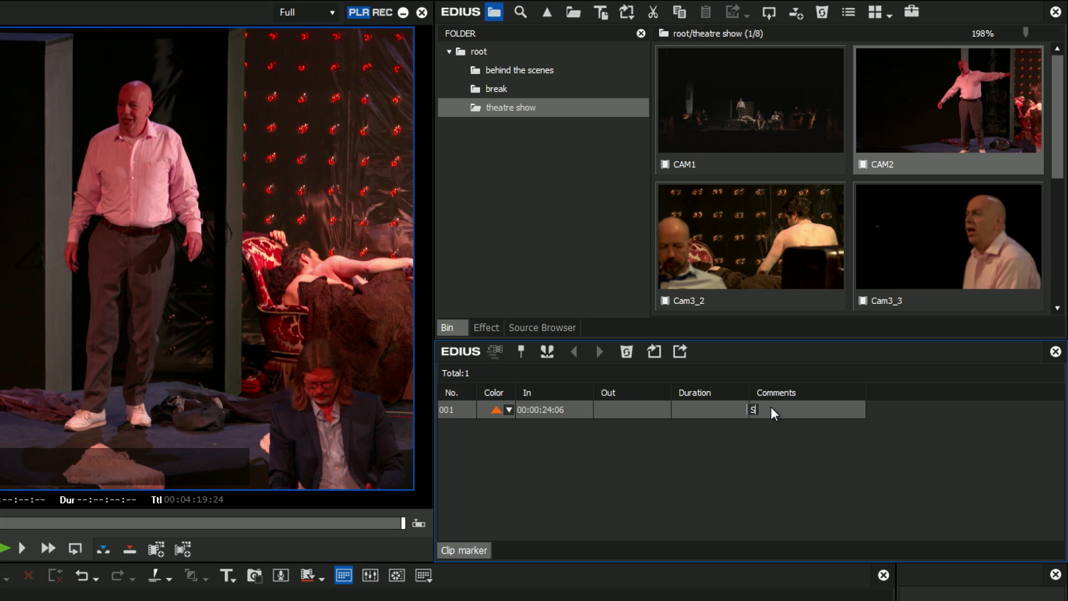
key(Return)
- Multicam-sync CAM1 and CAM2 by Audio (around the Marker) with marker comment "Sync" into new sequence Multicam1, and expand its two audio tracks
click(881, 134)
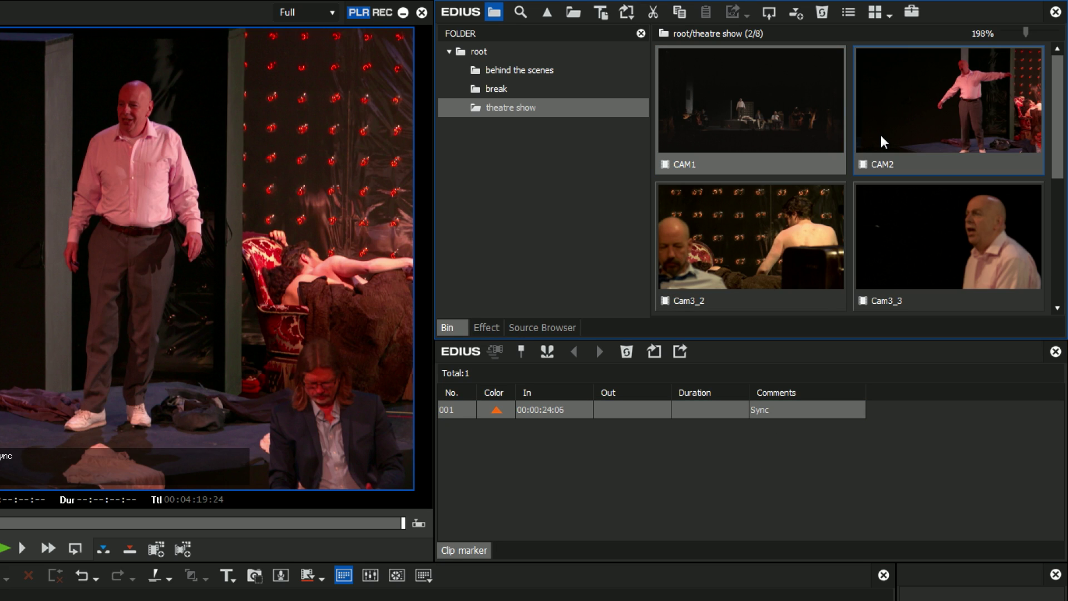
right_click(881, 135)
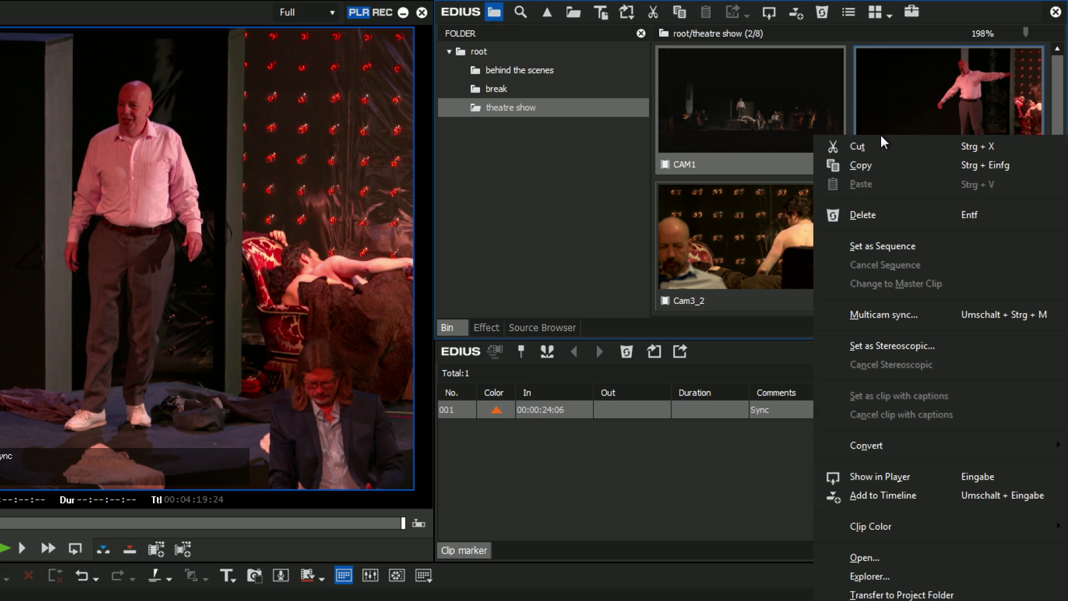
click(928, 315)
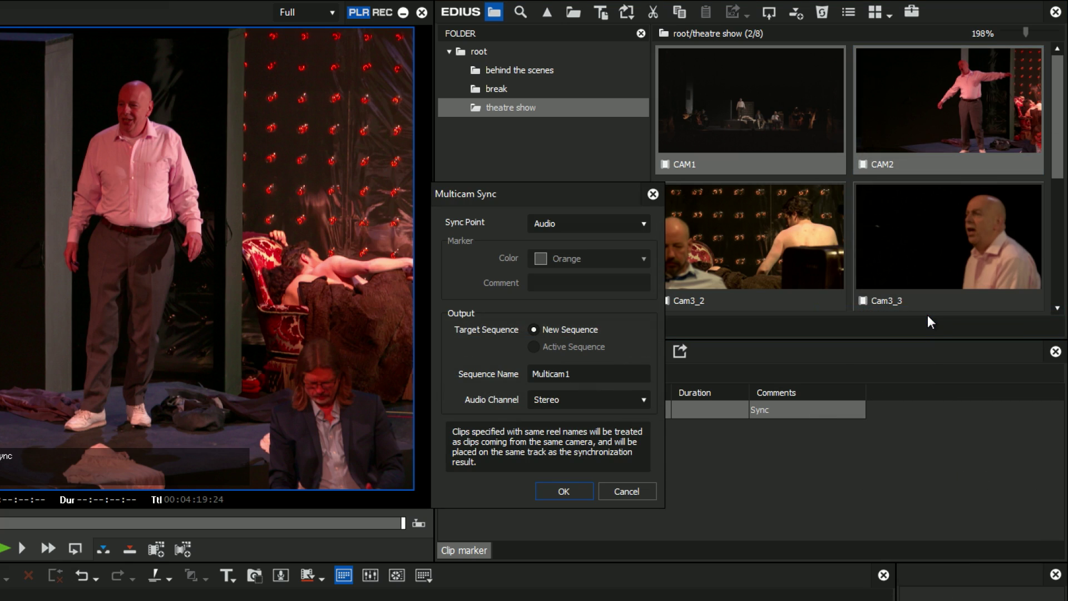
click(613, 223)
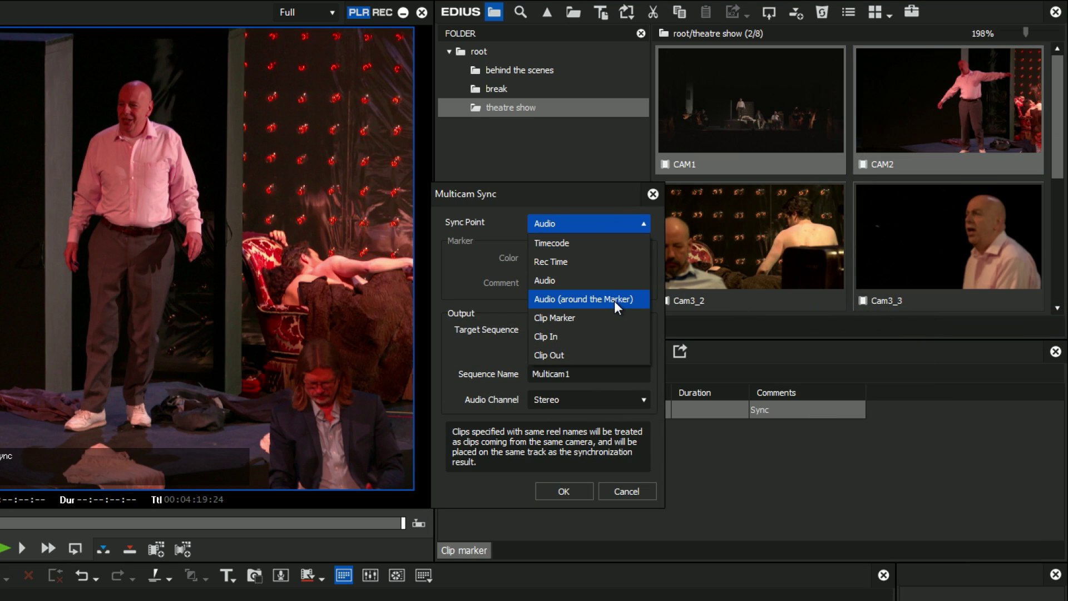
click(615, 300)
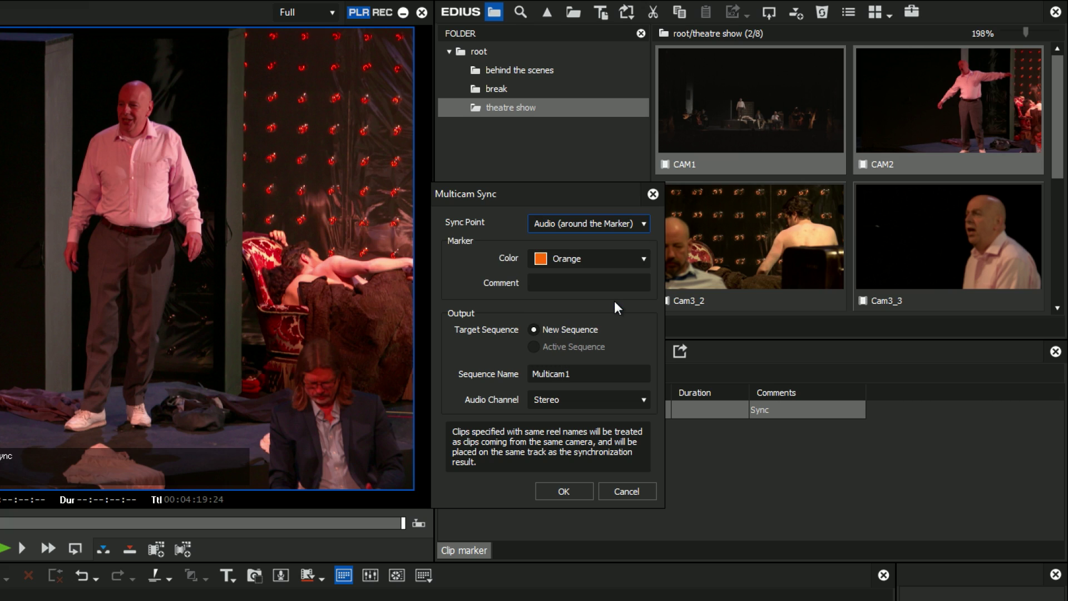
click(583, 282)
text(Sync)
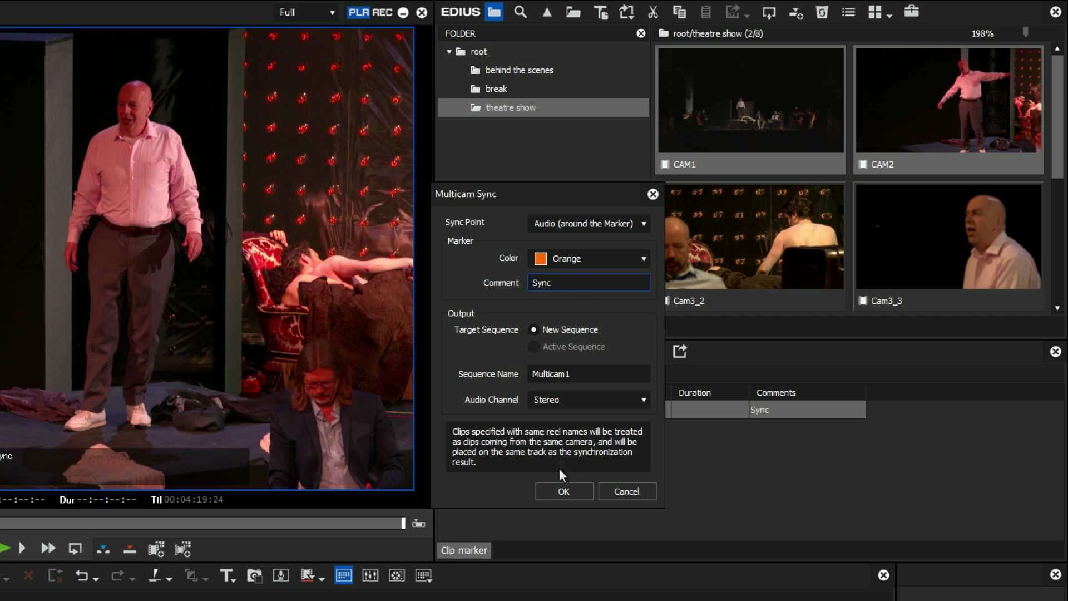
click(564, 491)
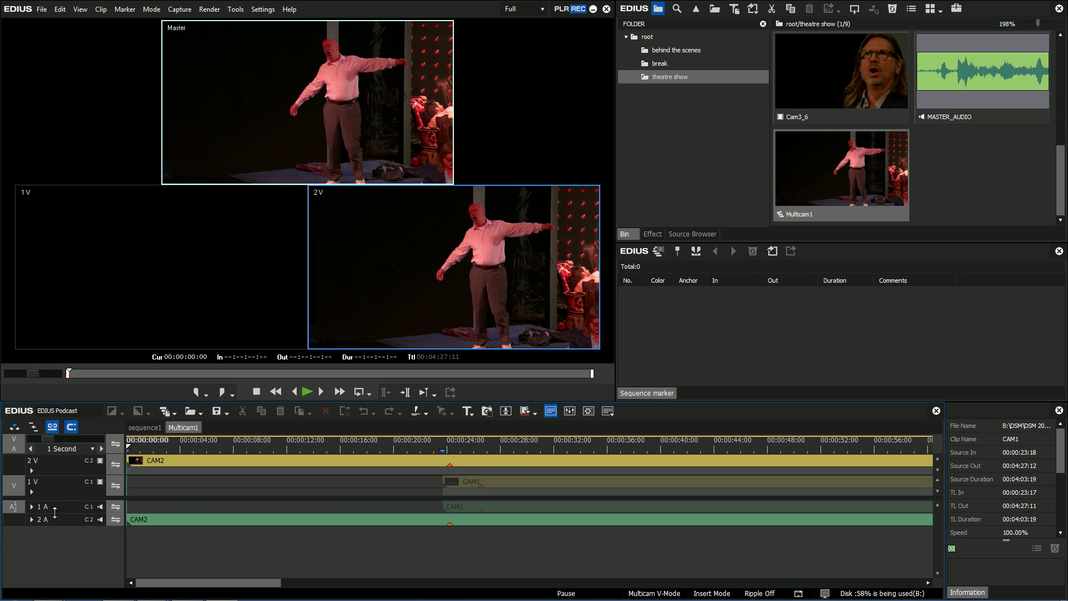
click(32, 507)
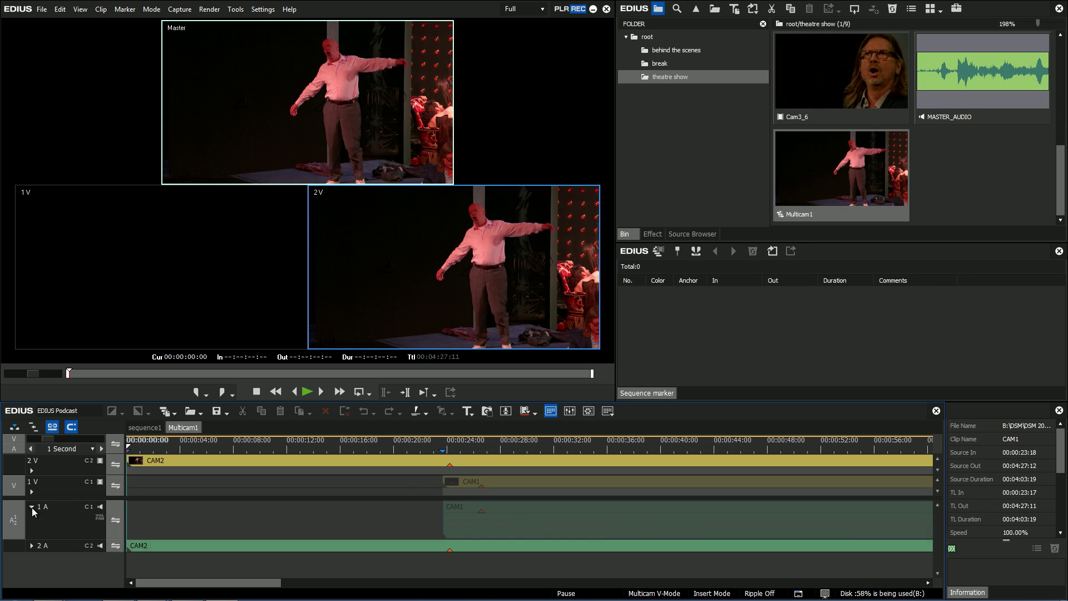
click(31, 546)
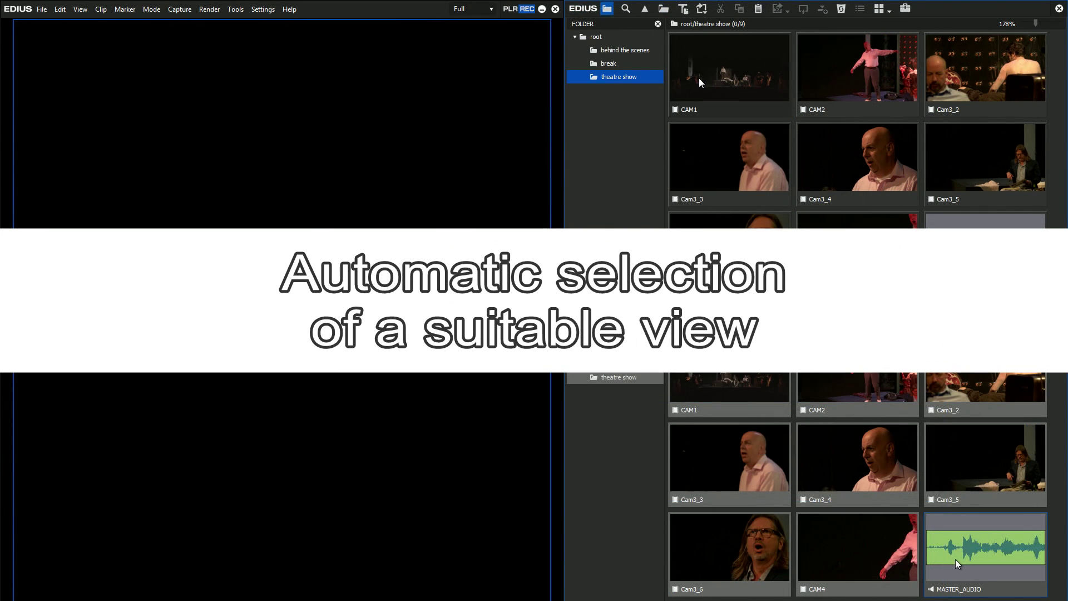
- Multicam-sync all nine clips in the theatre show folder, including CAM4 and MASTER_AUDIO, by Audio into a new sequence
right_click(955, 560)
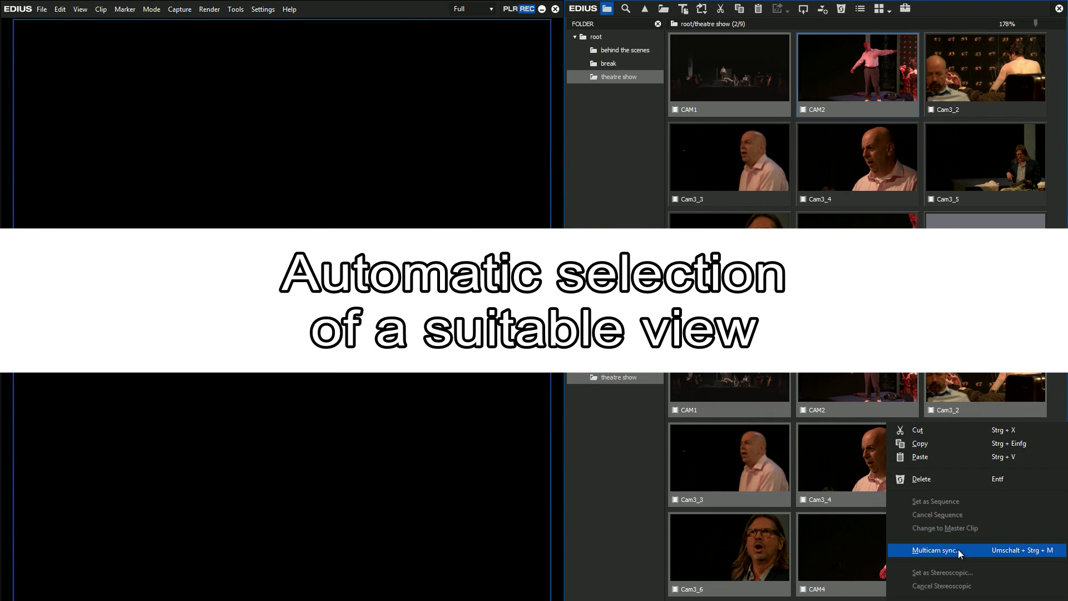
click(959, 549)
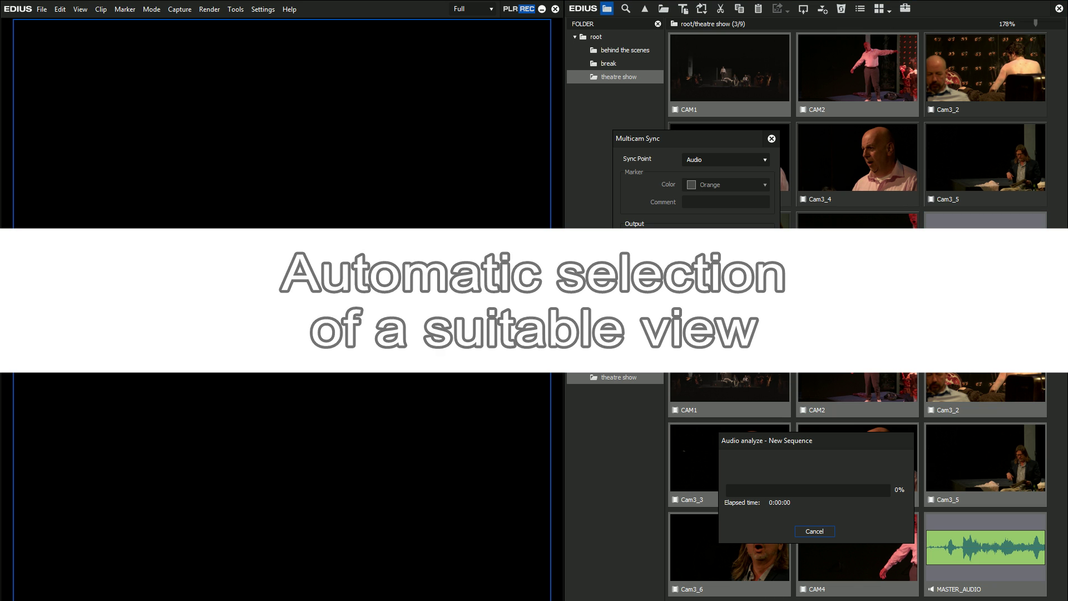
key(Return)
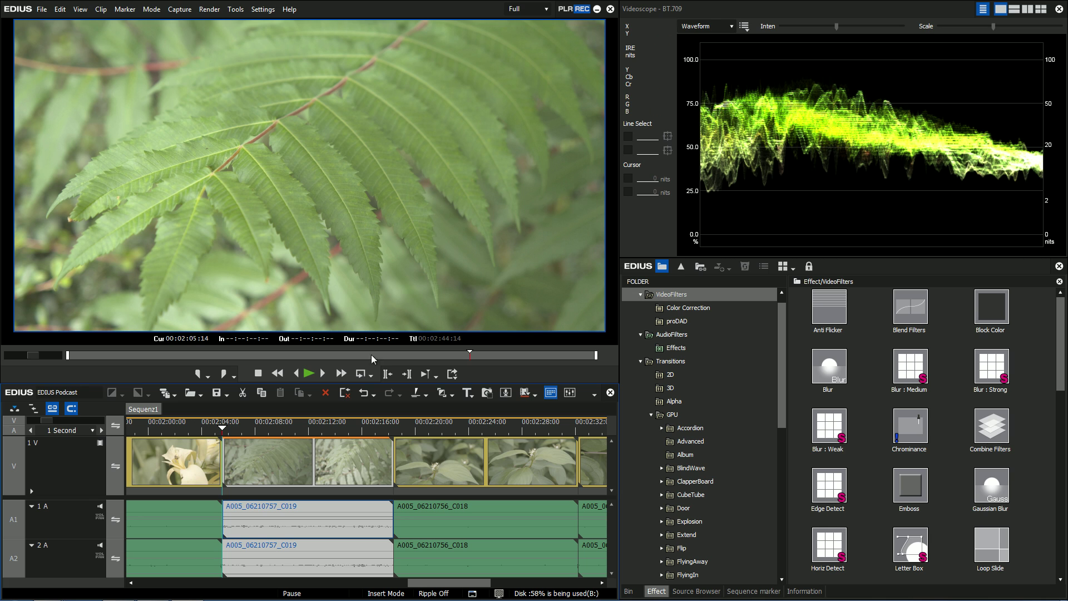
- Open the properties of clip A005_06210757_C019 and examine the destination color spaces offered in Primary Color Correction
right_click(333, 464)
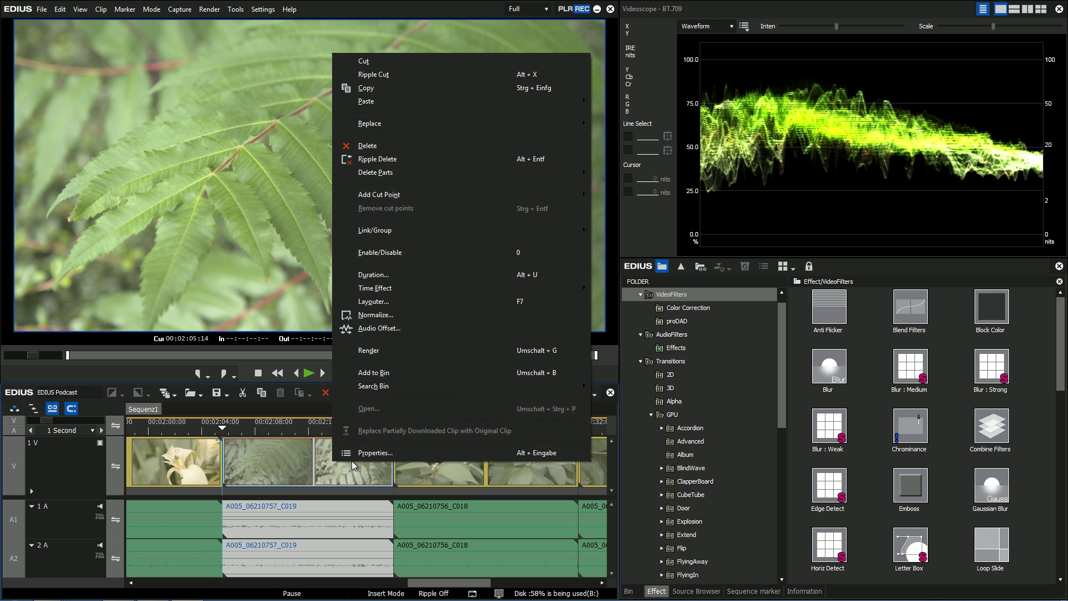
click(375, 455)
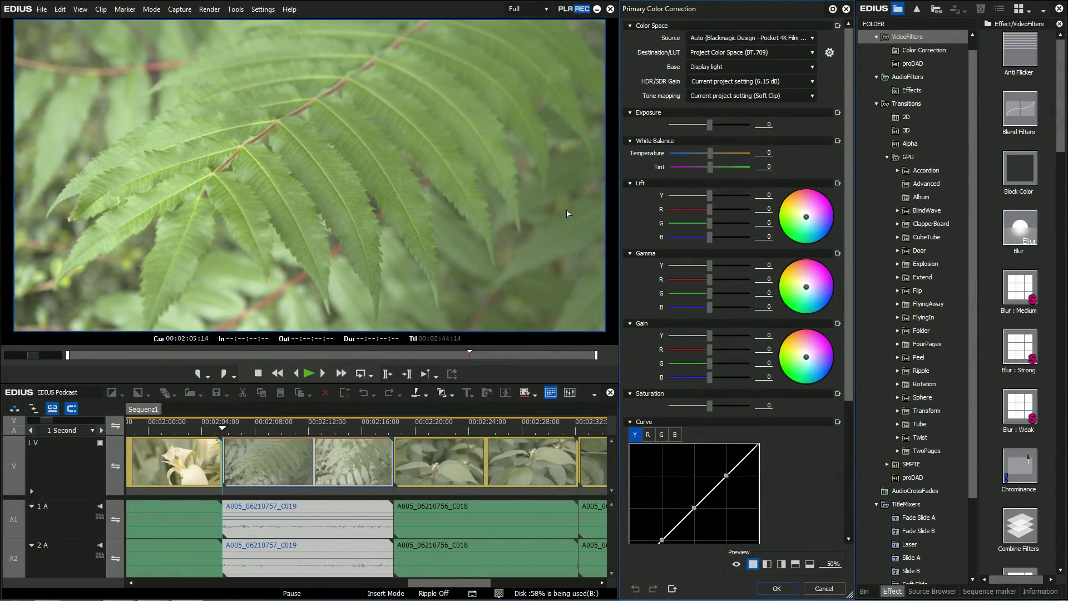
click(812, 52)
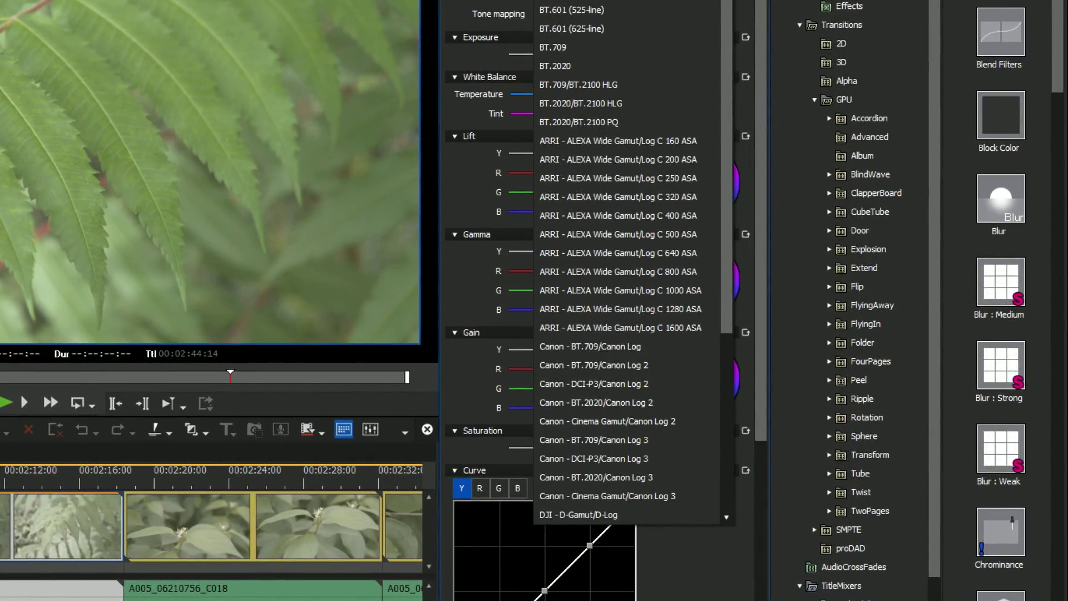
drag(823, 90, 825, 179)
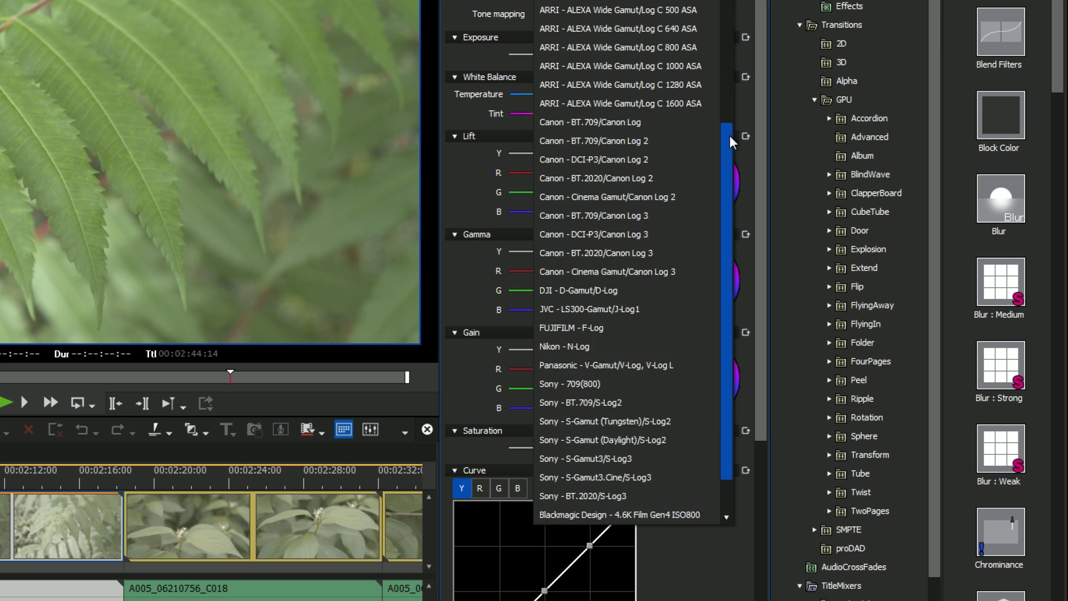
drag(730, 132, 730, 168)
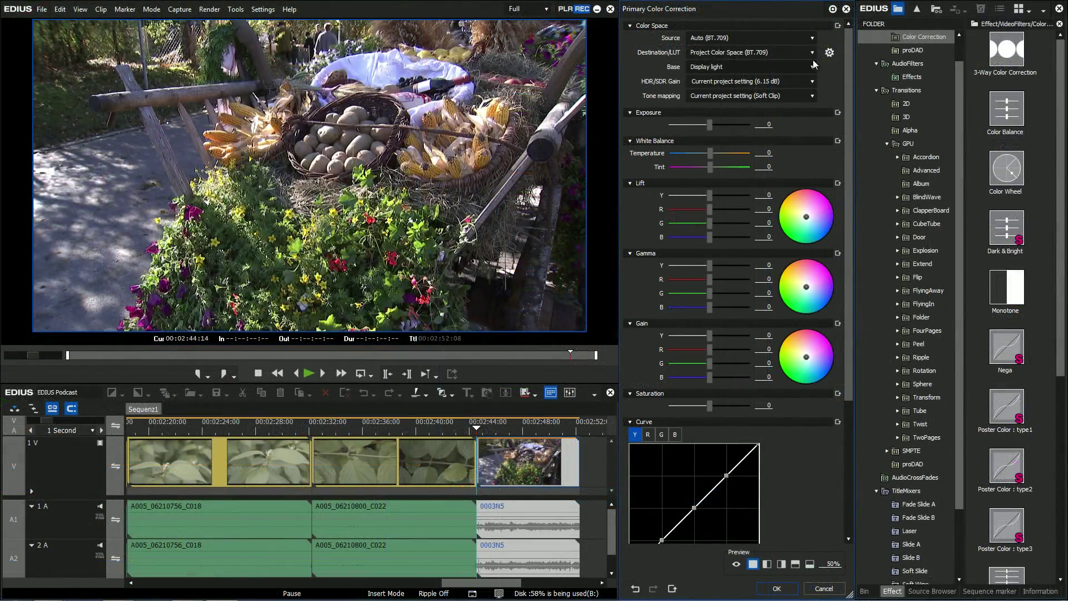
- Set the Destination/LUT of clip 0003N5's Primary Color Correction to Blackmagic Design - Pocket 4K Film Gen4 ISO400
click(813, 54)
drag(824, 78, 826, 209)
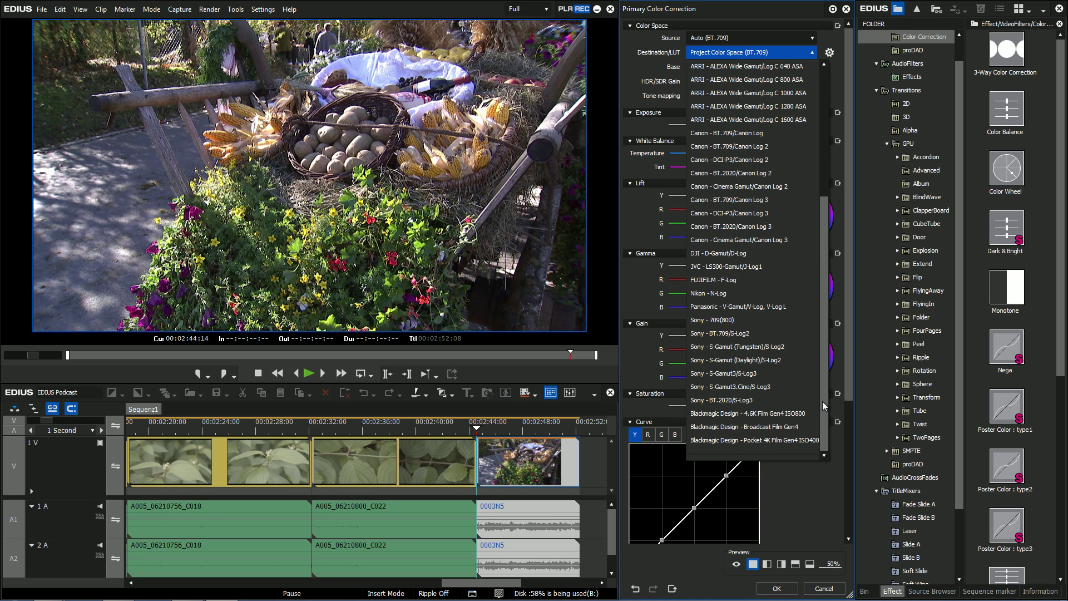
click(814, 440)
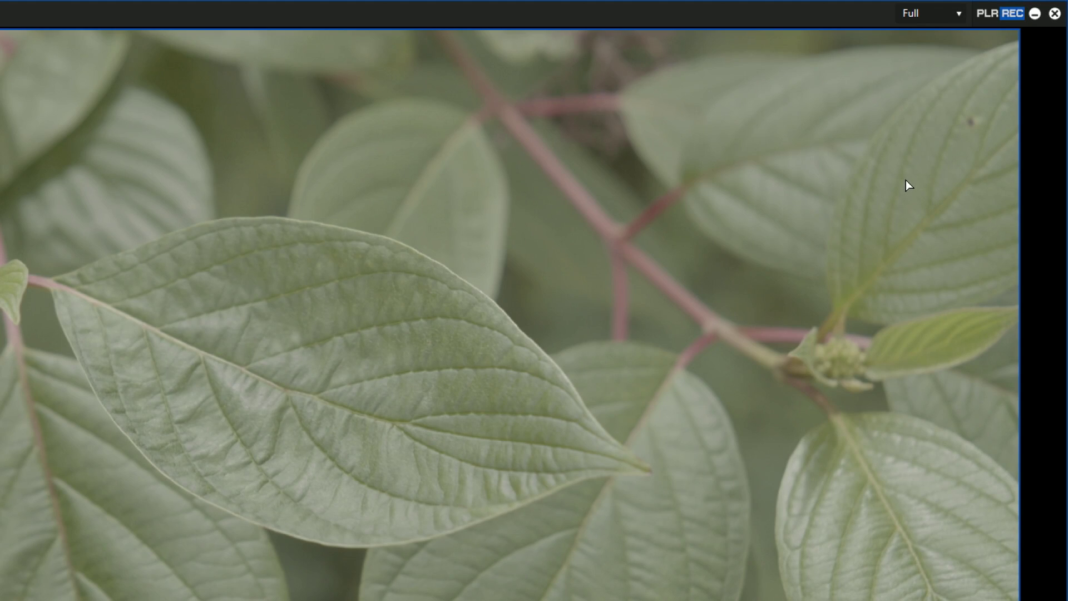
- Open the playback quality options of the preview window
click(962, 11)
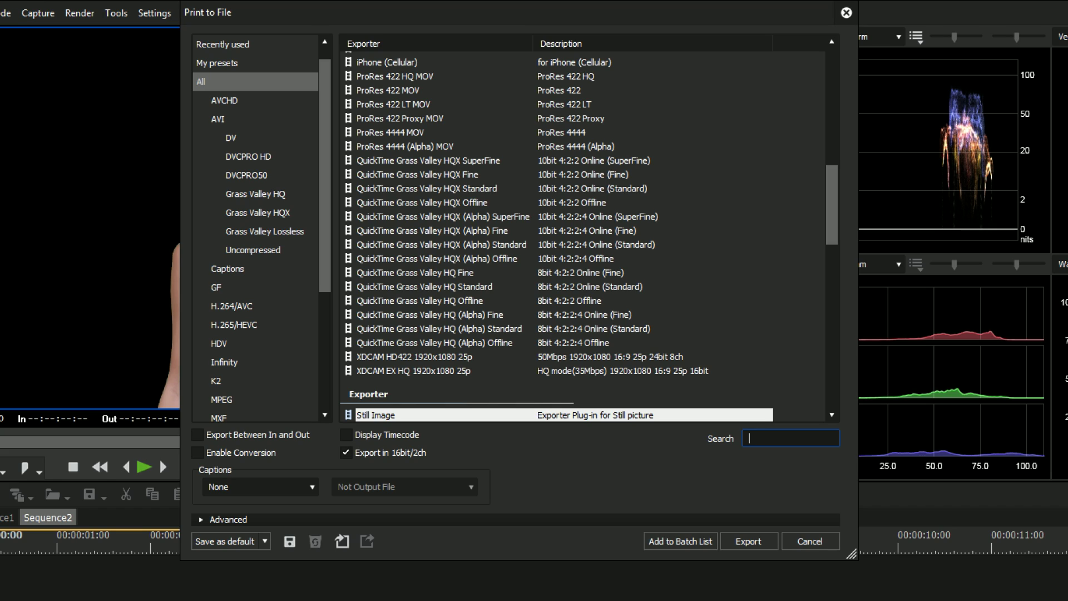
- Find the alpha export presets and export Sequence2 with ProRes 4444 (Alpha) MOV as "ProRes Alpha 4444" in the Footage folder
text(alpha)
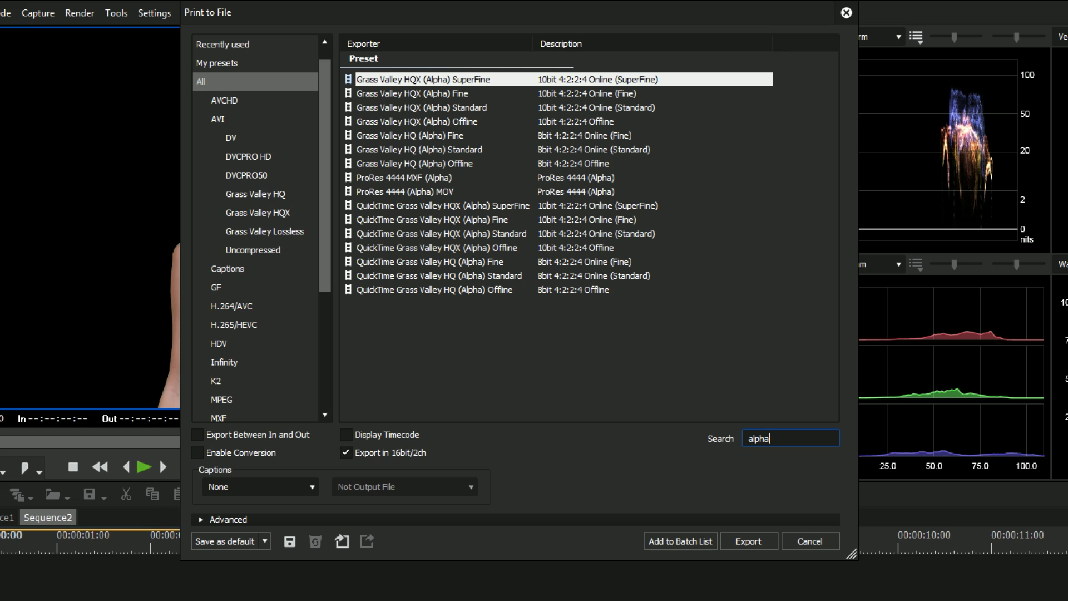
click(405, 192)
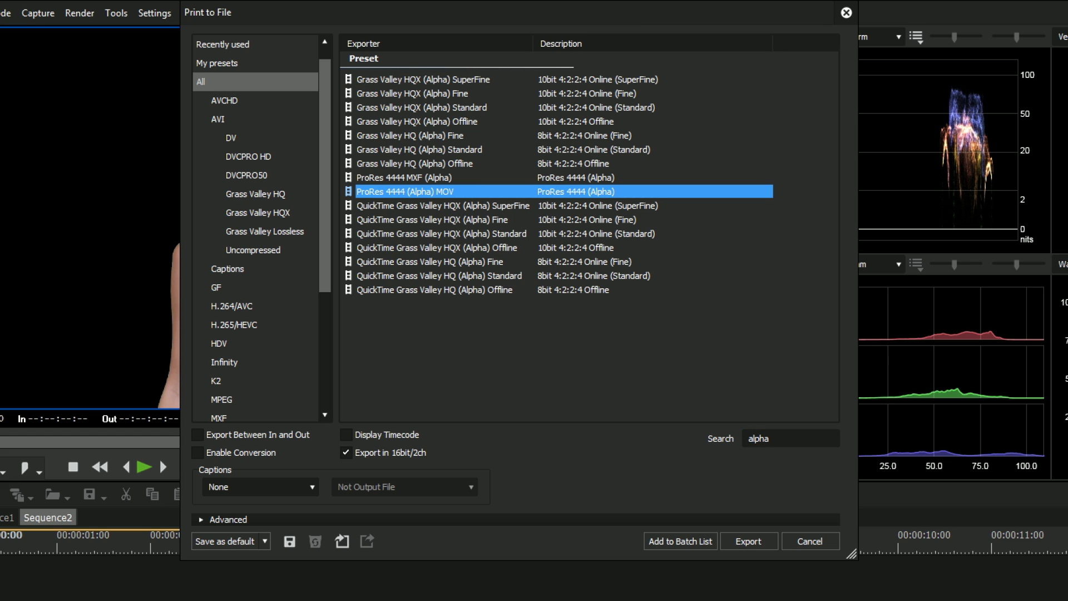
click(749, 541)
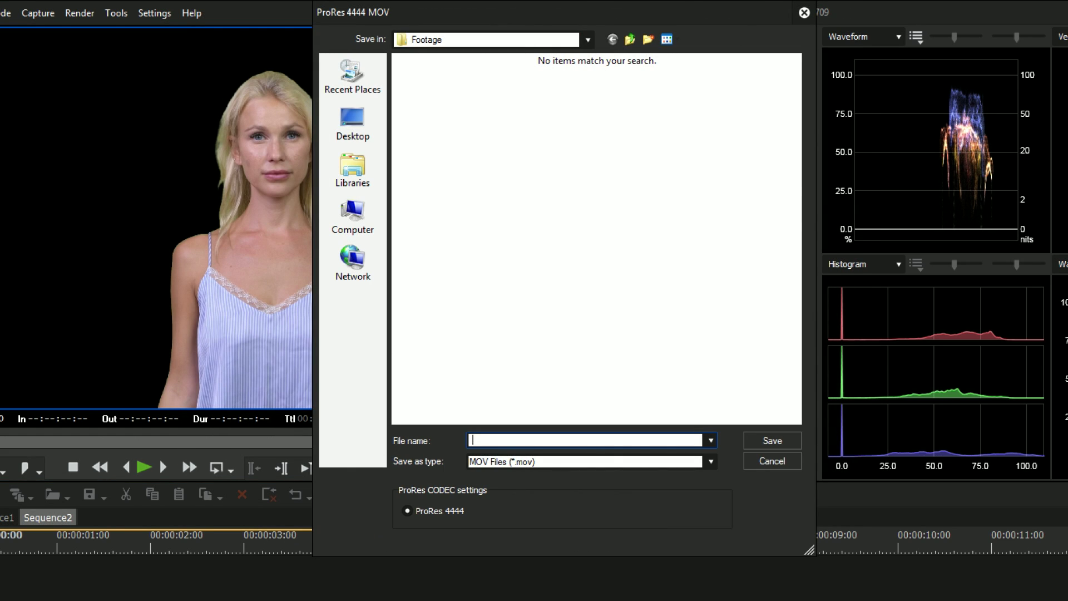
text(ProRes Alpha 4444)
key(Return)
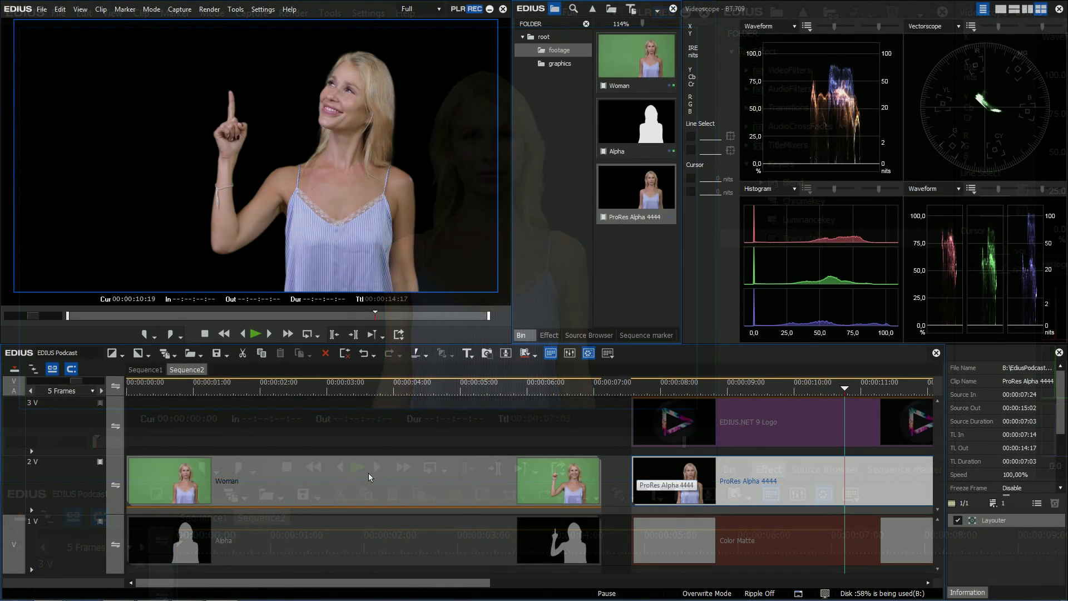
- Enable the video of tracks 1 V and 3 V to show the Color Matte and the EDIUS.NET 9 Logo
click(99, 520)
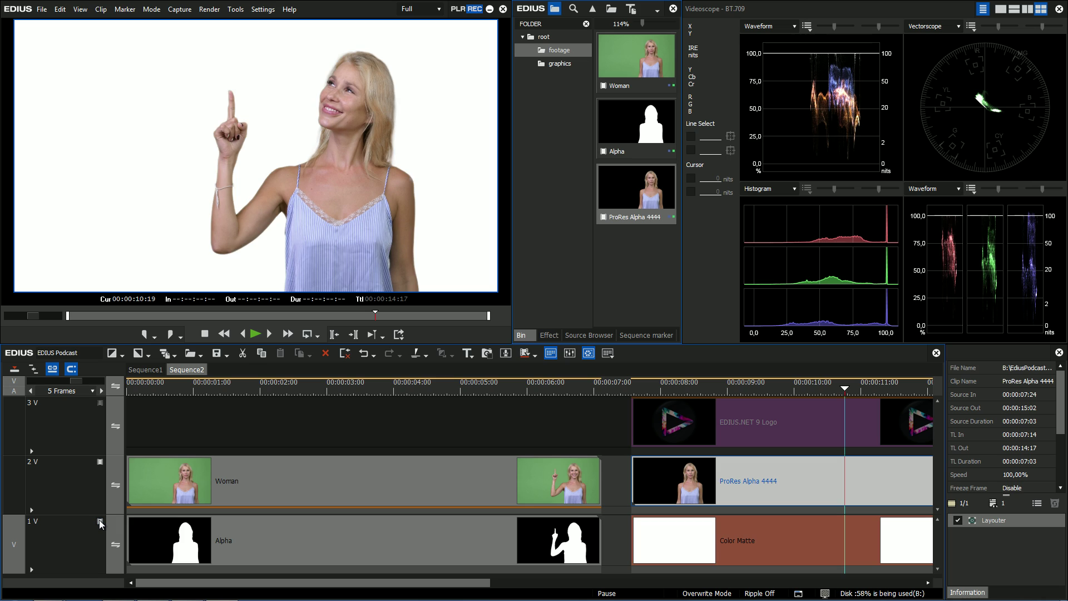
click(99, 403)
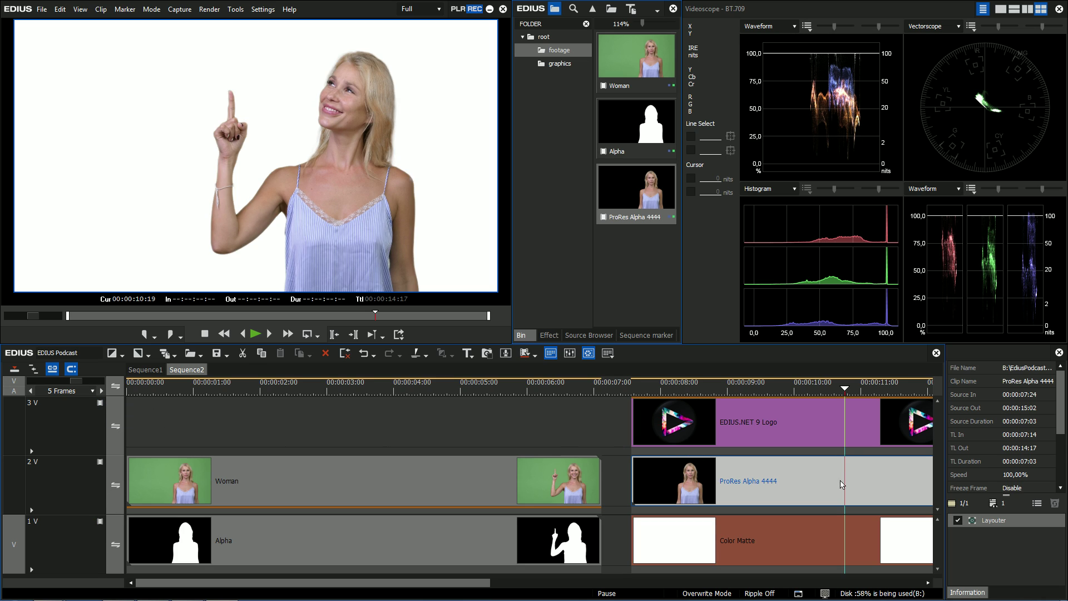
- In the Layouter of the ProRes Alpha 4444 clip, scale it to 80% and align it to the frame's lower edge with anchor and position Y at 50%
double_click(992, 525)
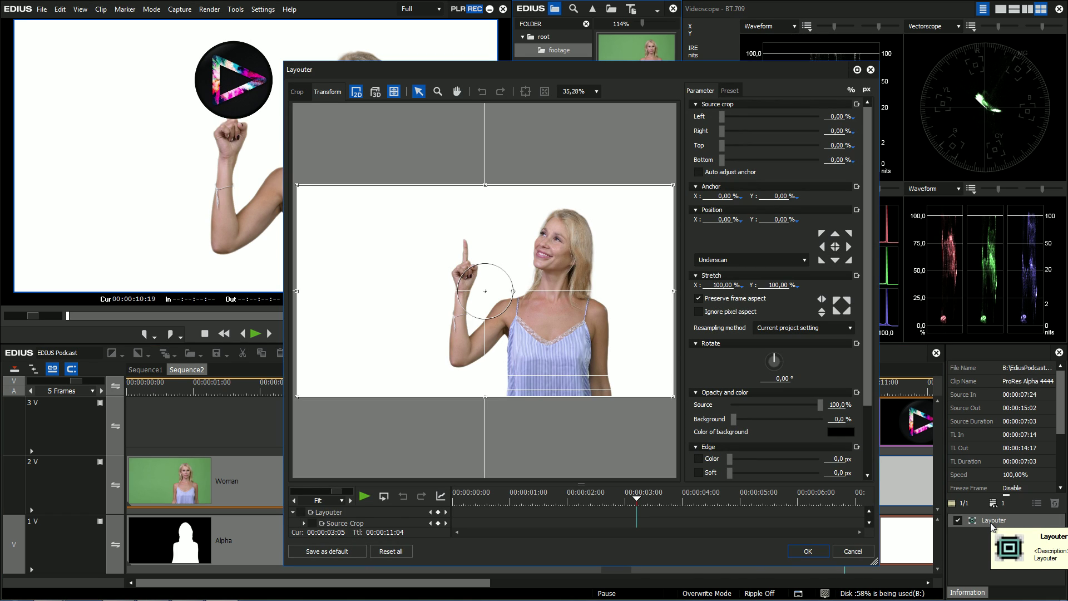
click(835, 260)
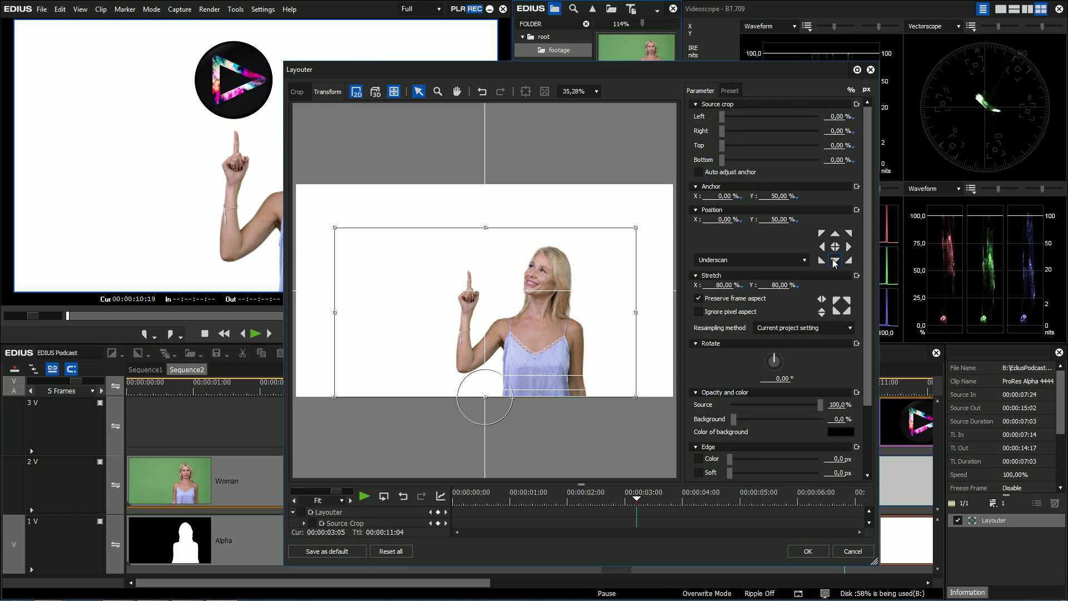
click(805, 551)
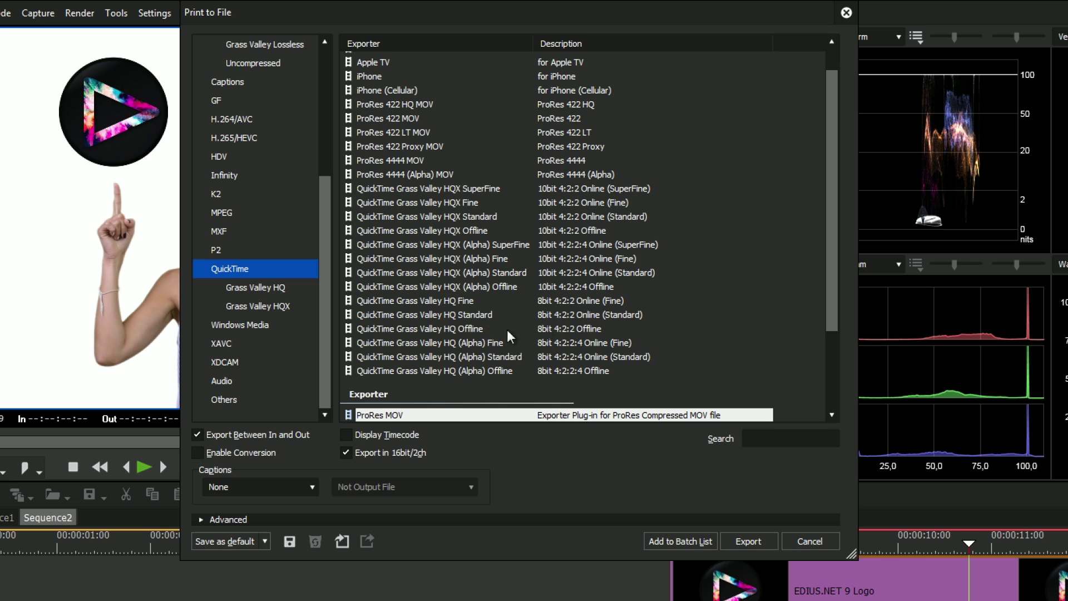
- Select the QuickTime exporter ProRes 4444 MOV, and switch to the MXF exporter ProRes 4444 MXF and open its export settings
drag(831, 325, 826, 411)
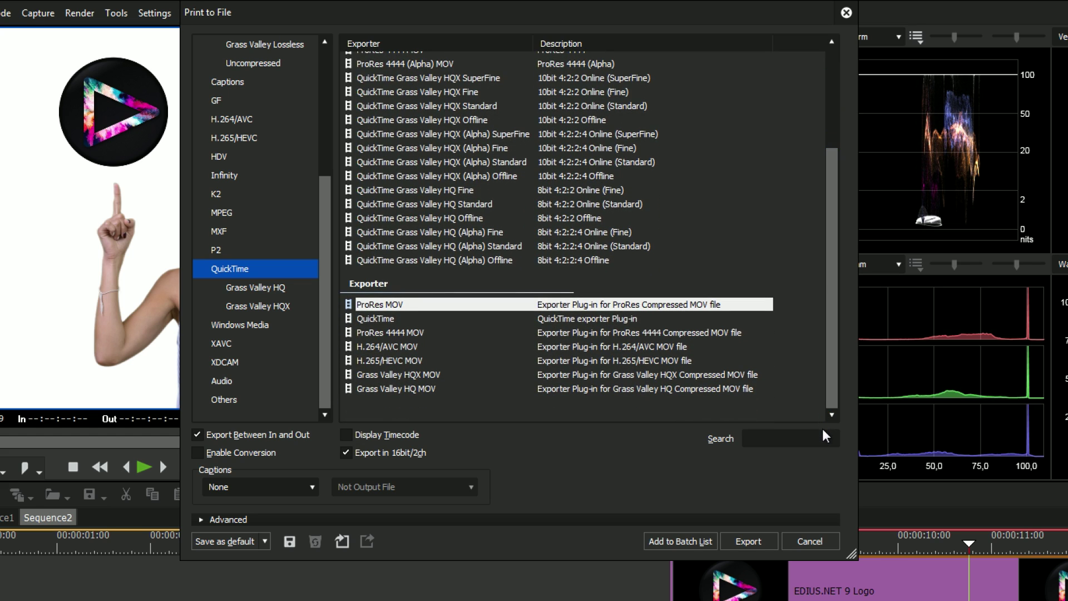
click(410, 332)
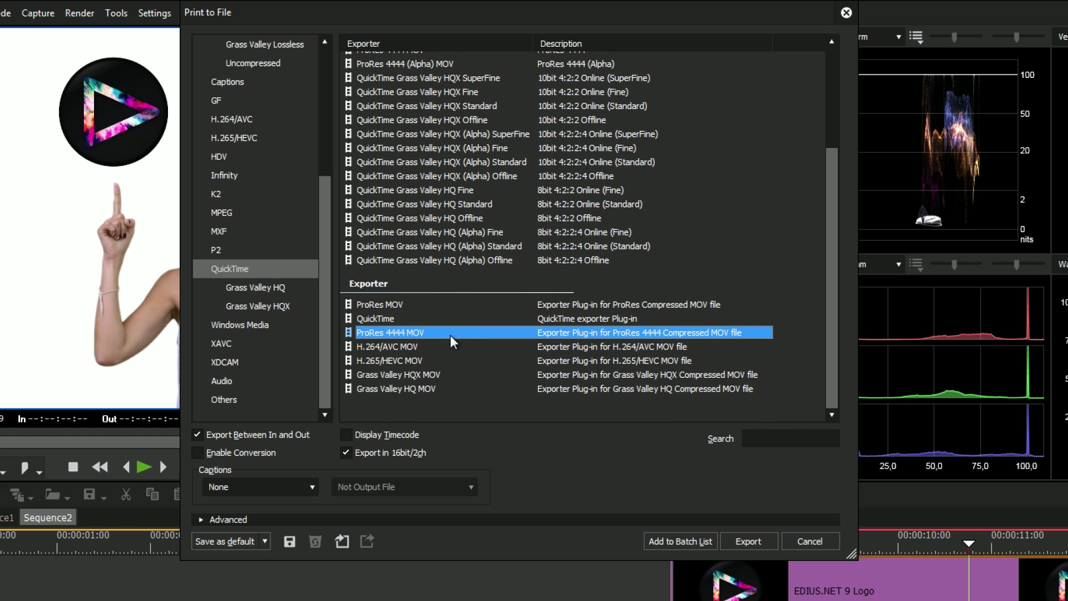
click(219, 233)
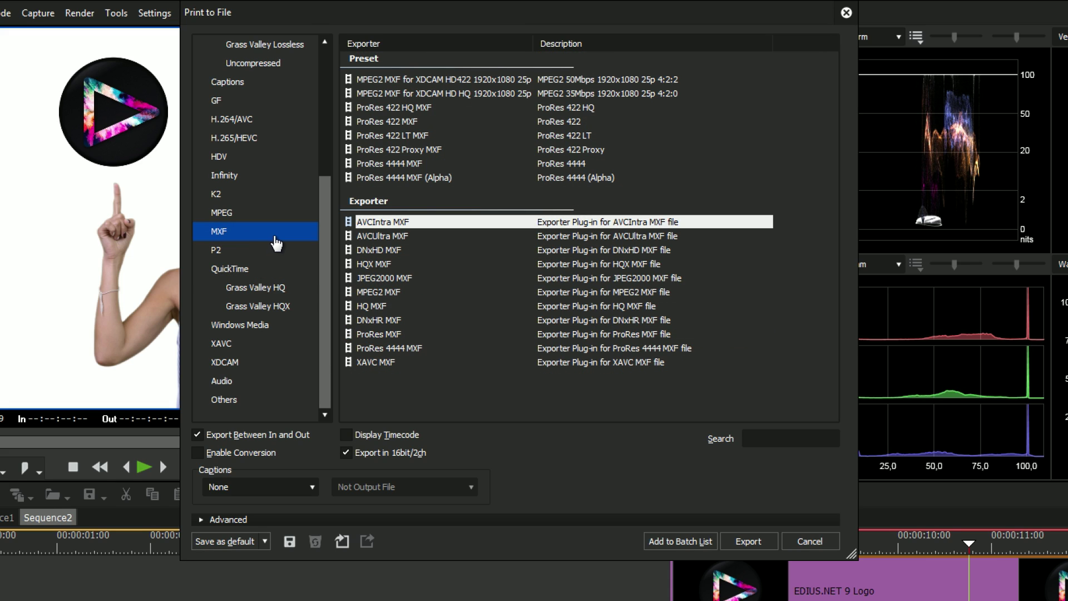
click(438, 348)
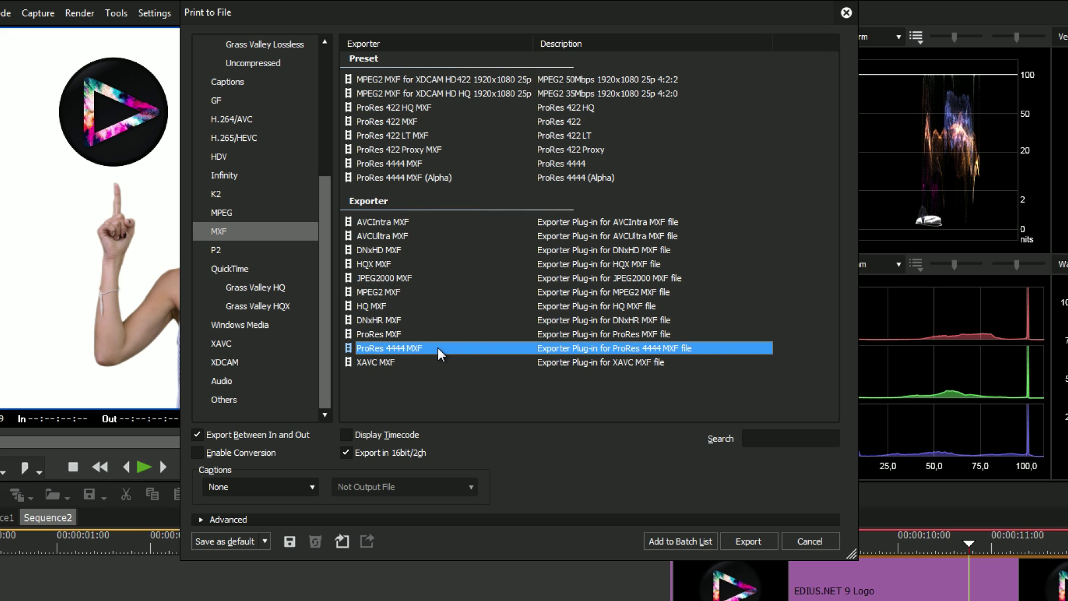
click(744, 538)
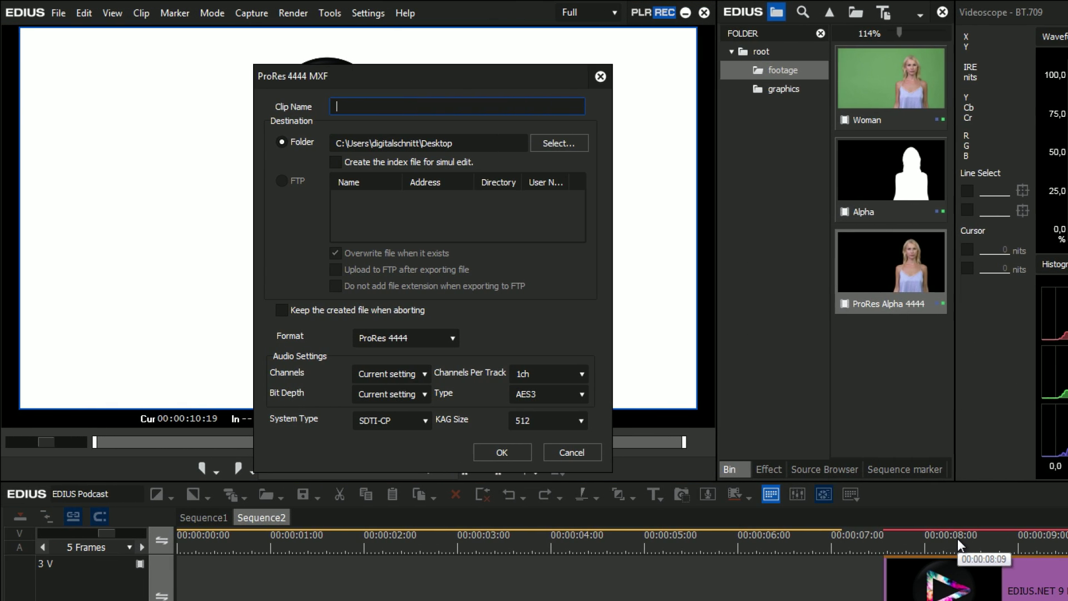